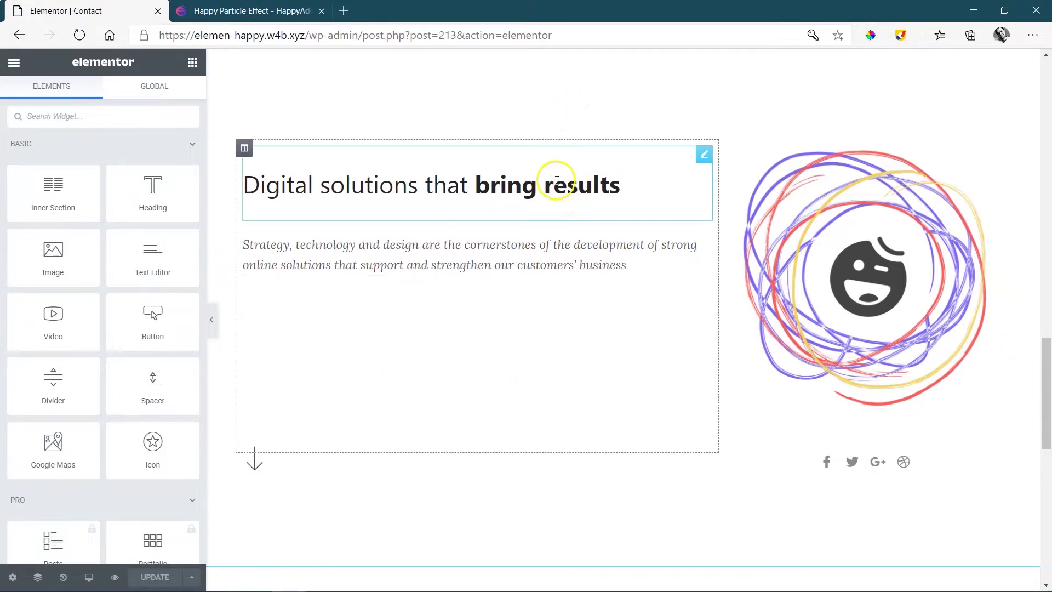
Switch on Enable Particle Background under the hero section's Happy Particle Effects style settings
{"action": "scroll", "coordinate": [723, 122], "scroll_direction": "up", "scroll_amount": 1}
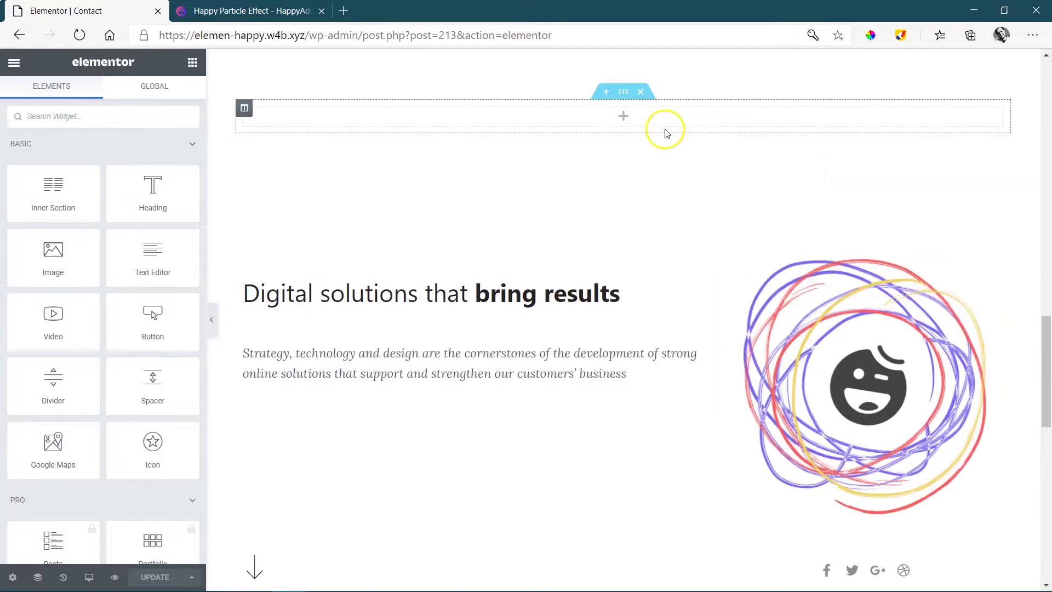
{"action": "left_click", "coordinate": [623, 125]}
{"action": "left_click", "coordinate": [102, 98]}
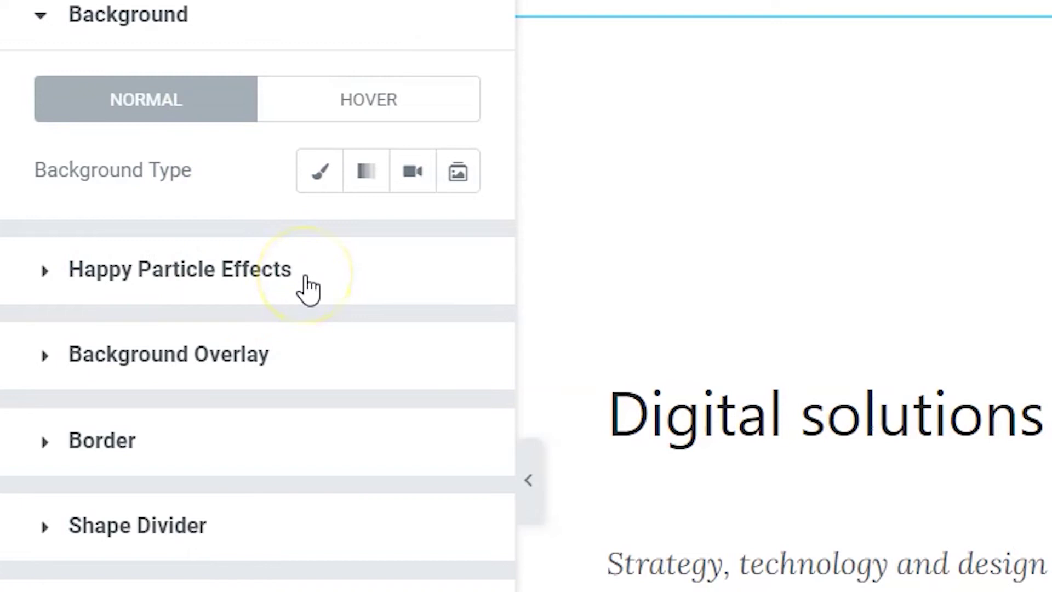
{"action": "left_click", "coordinate": [309, 286]}
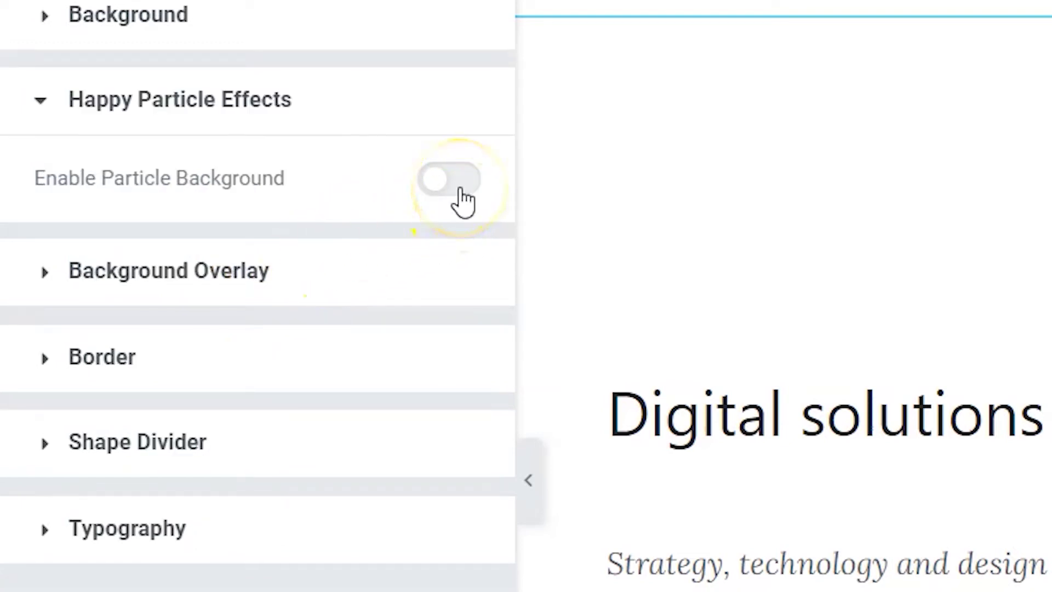
{"action": "left_click", "coordinate": [460, 189]}
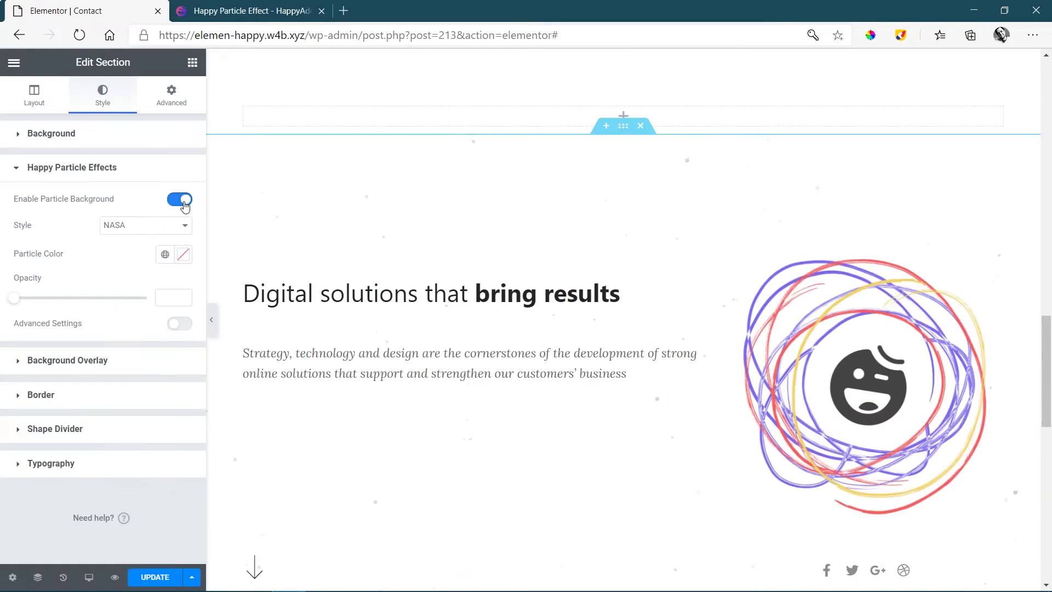
{"action": "left_click_drag", "start_coordinate": [1047, 323], "coordinate": [1048, 343]}
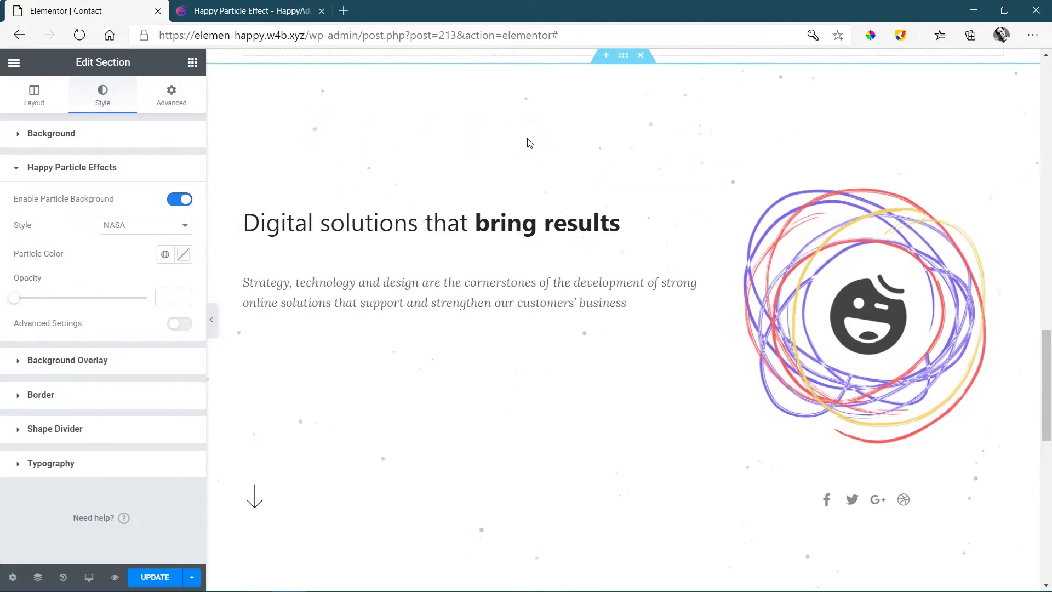
Try the Polygon, Snow and Custom particle styles, ending back on Polygon
{"action": "left_click", "coordinate": [156, 237]}
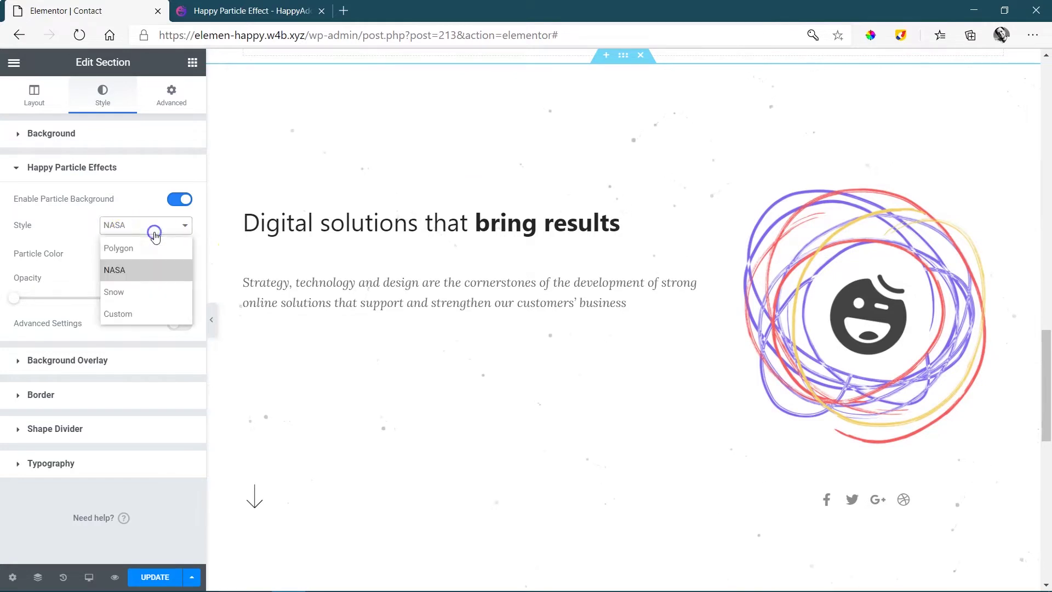
{"action": "left_click", "coordinate": [133, 250]}
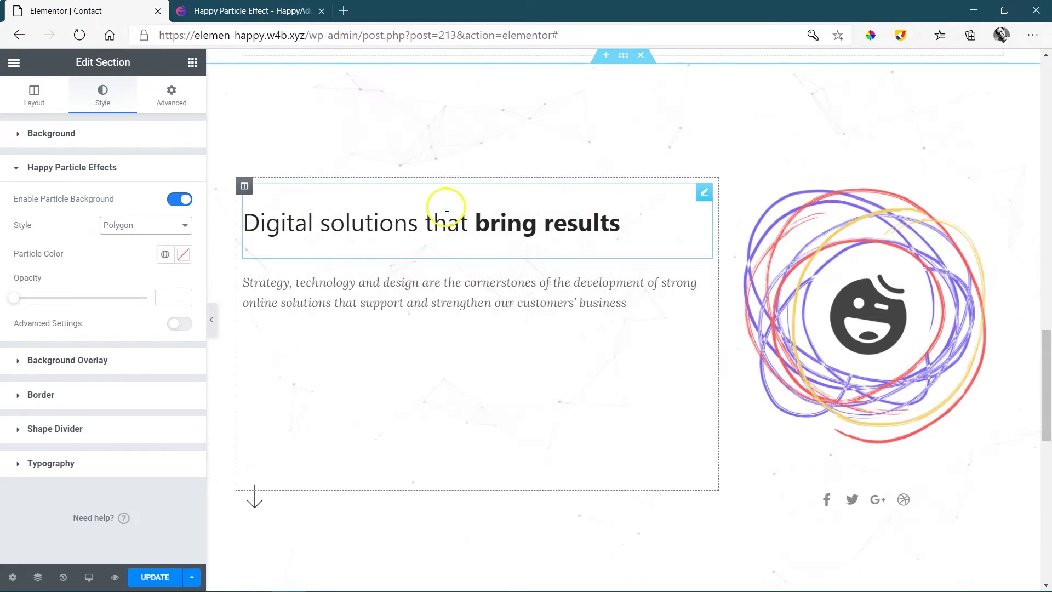
{"action": "left_click", "coordinate": [165, 229]}
{"action": "left_click", "coordinate": [139, 290]}
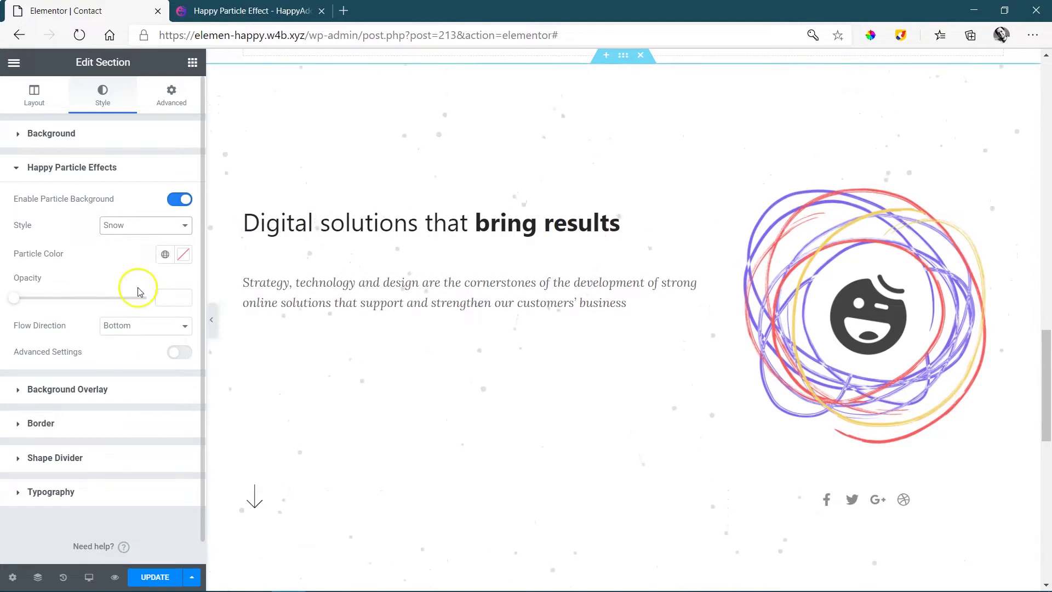
{"action": "left_click", "coordinate": [176, 226]}
{"action": "left_click", "coordinate": [156, 310]}
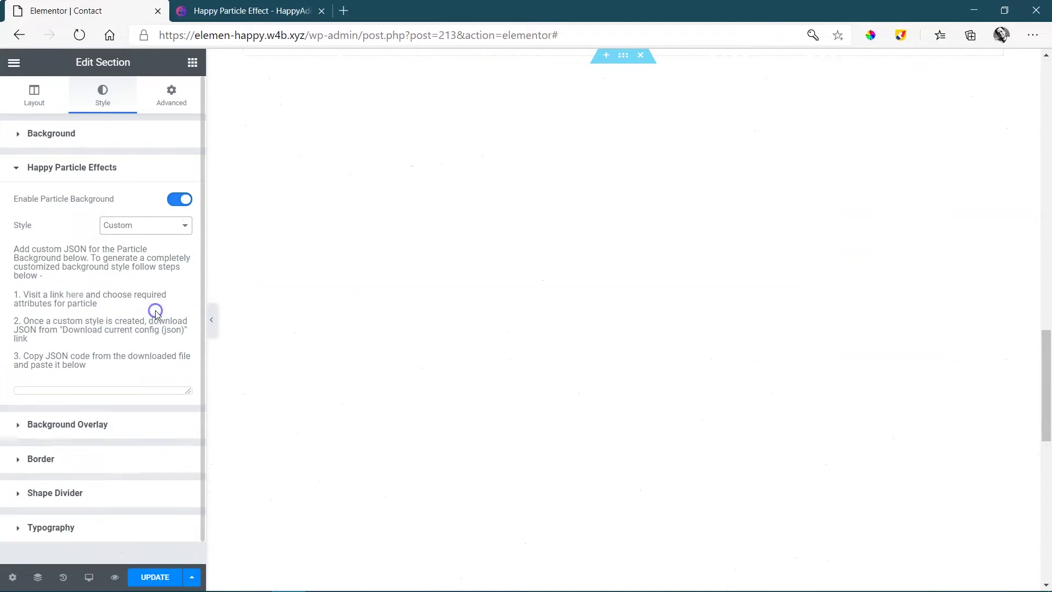
{"action": "left_click", "coordinate": [141, 226]}
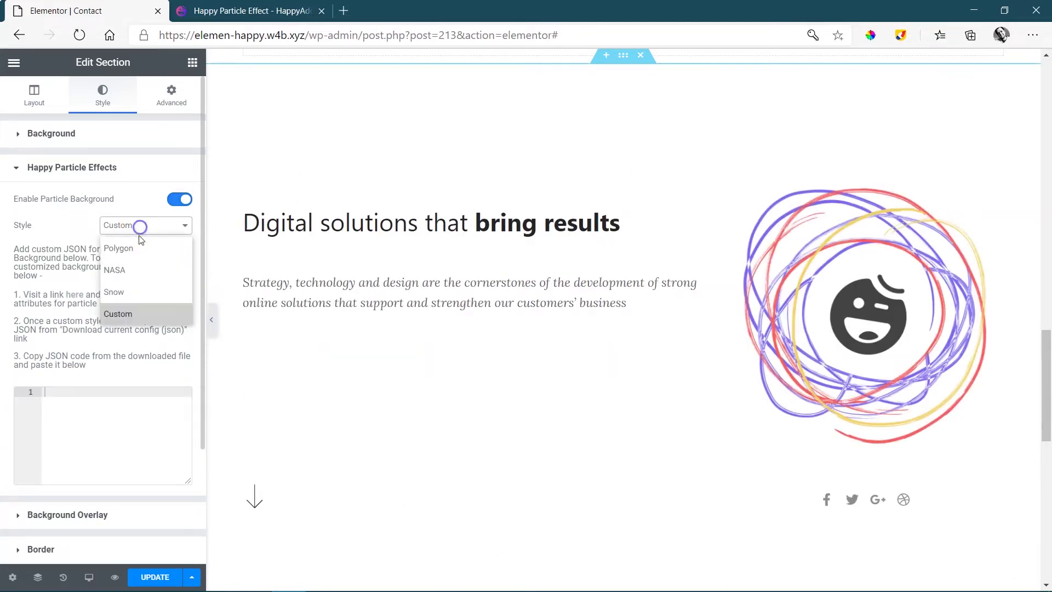
{"action": "left_click", "coordinate": [141, 250]}
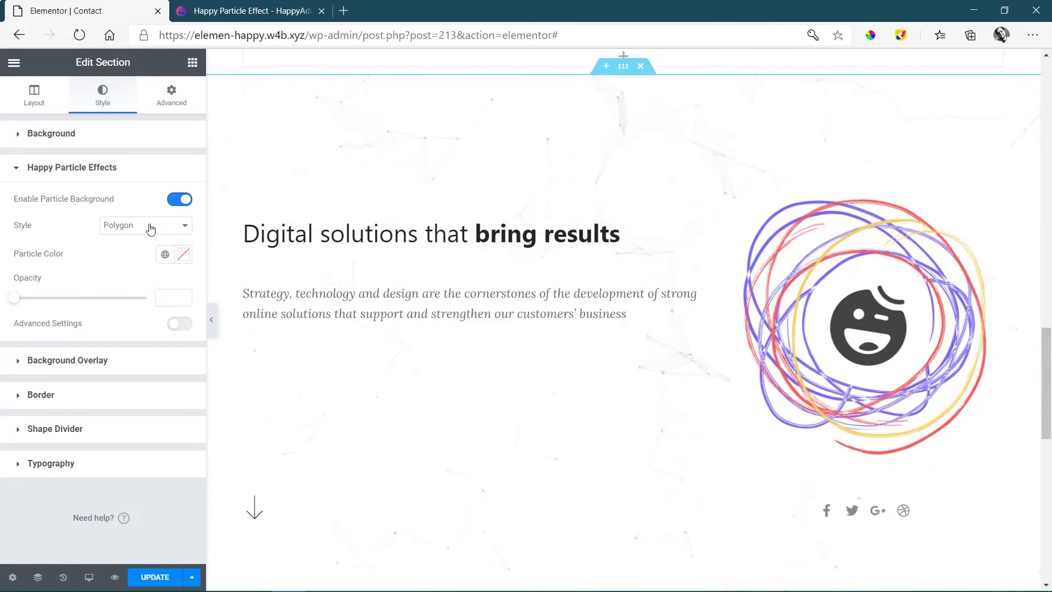
Enable Advanced Settings and step the particle Style through NASA and Snow to Custom
{"action": "left_click", "coordinate": [181, 324]}
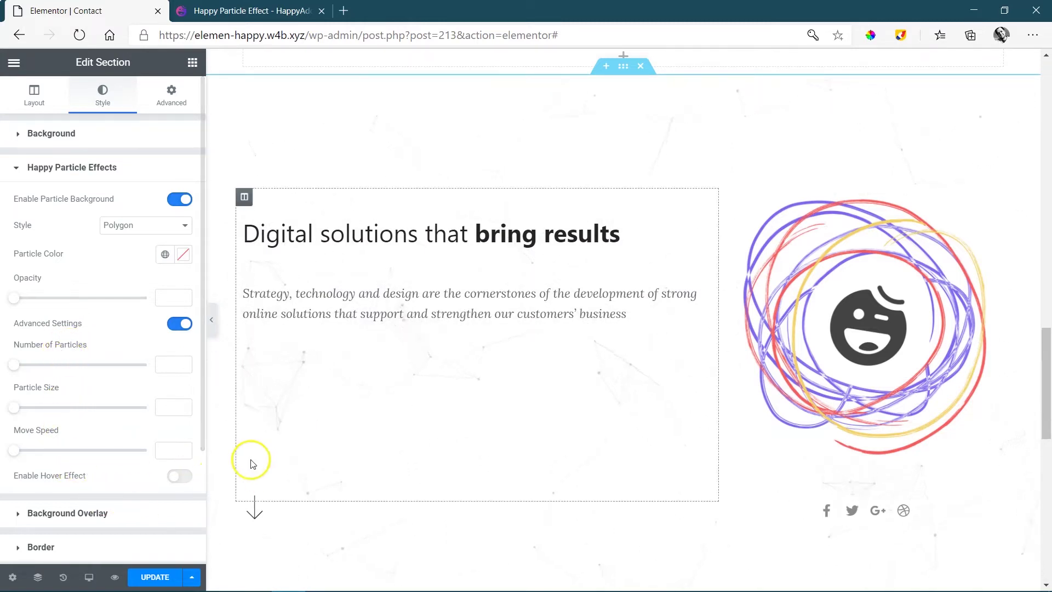
{"action": "left_click", "coordinate": [177, 225]}
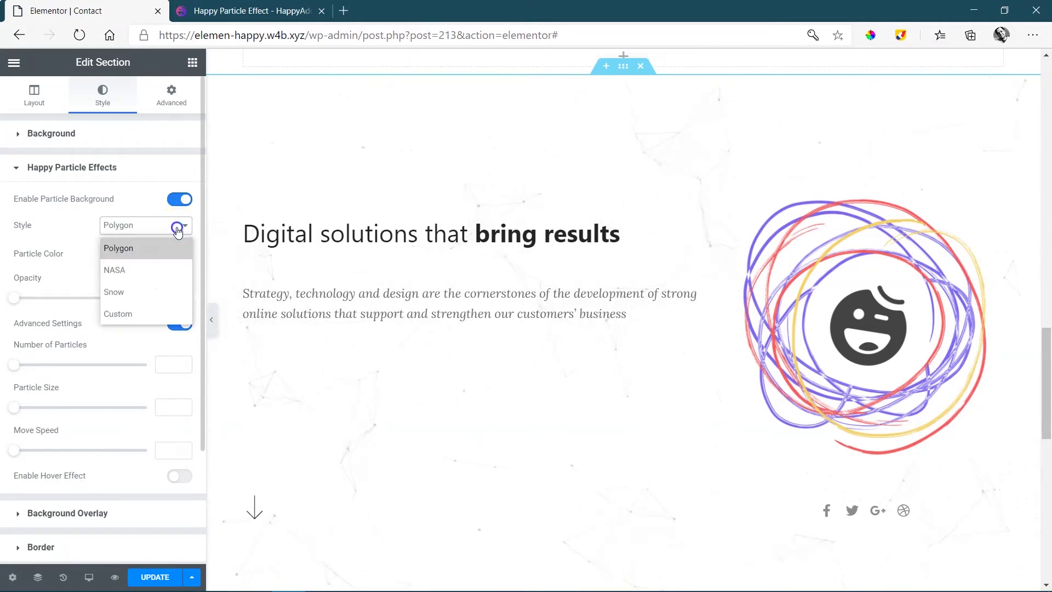
{"action": "left_click", "coordinate": [155, 269]}
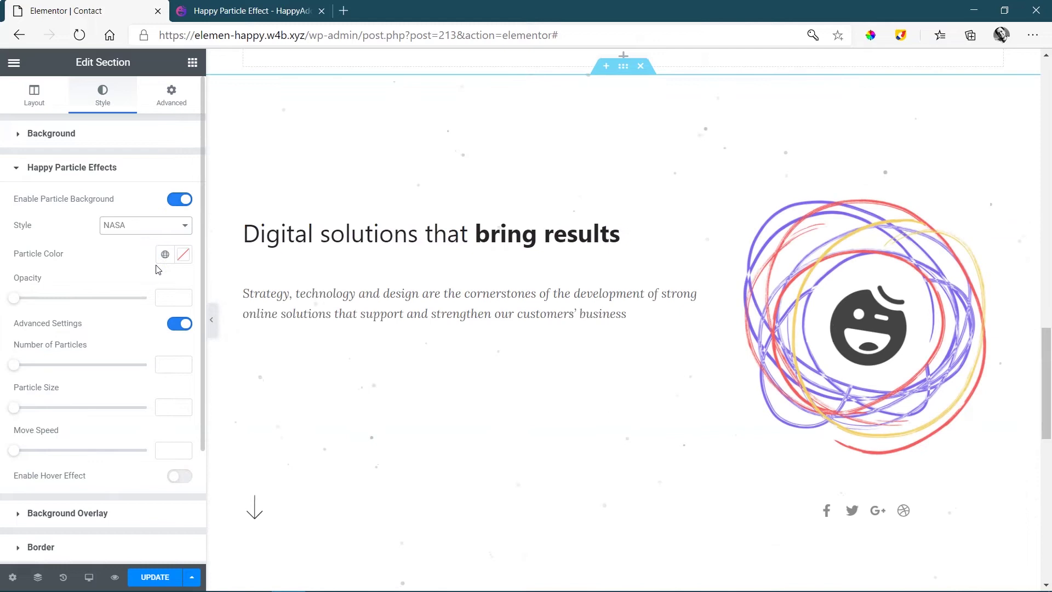
{"action": "left_click", "coordinate": [165, 226]}
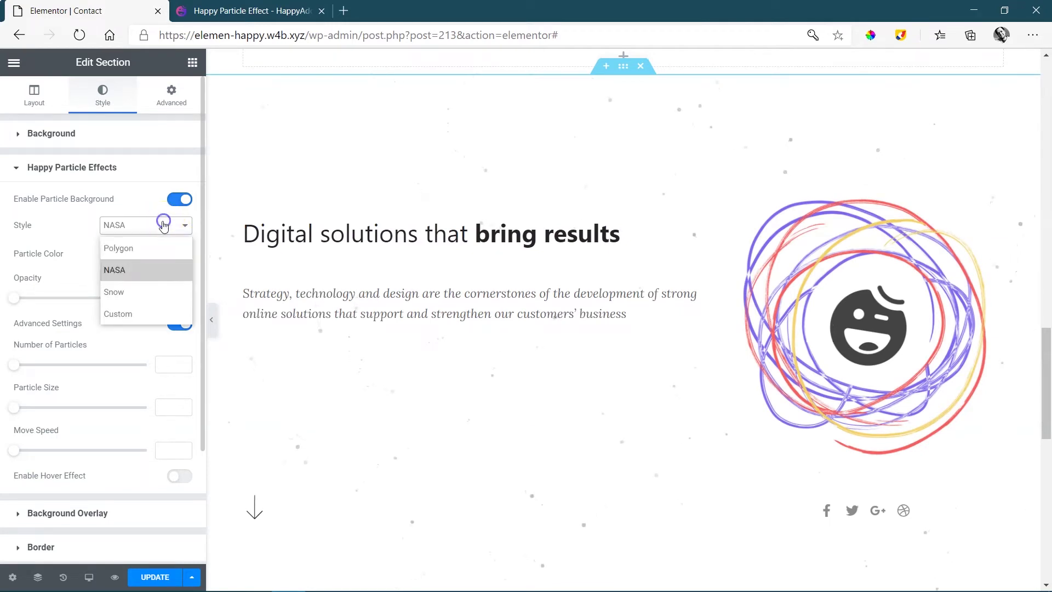
{"action": "left_click", "coordinate": [158, 291]}
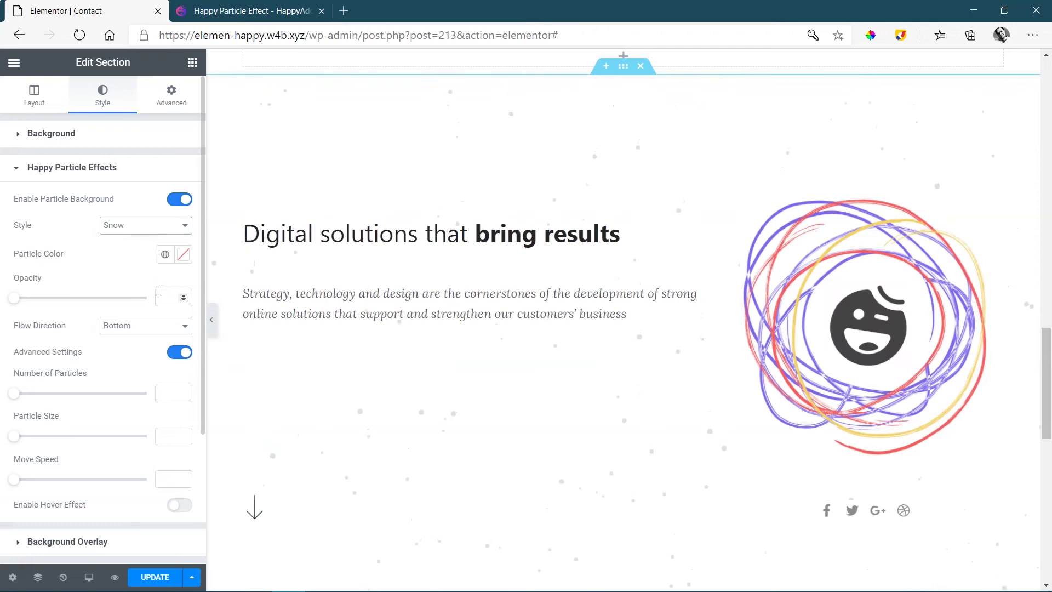
{"action": "left_click", "coordinate": [162, 219]}
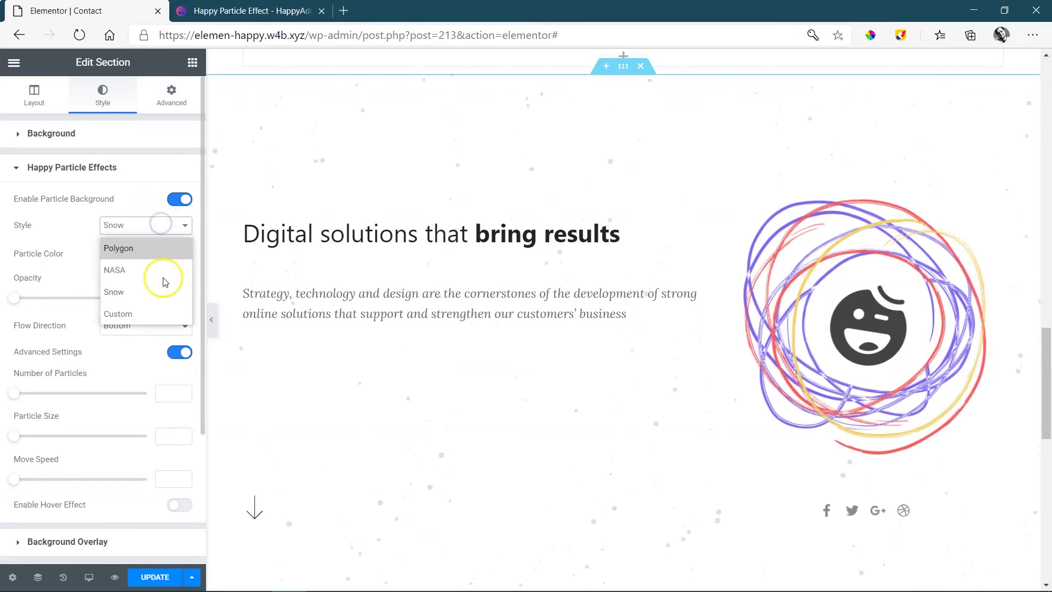
{"action": "left_click", "coordinate": [163, 311]}
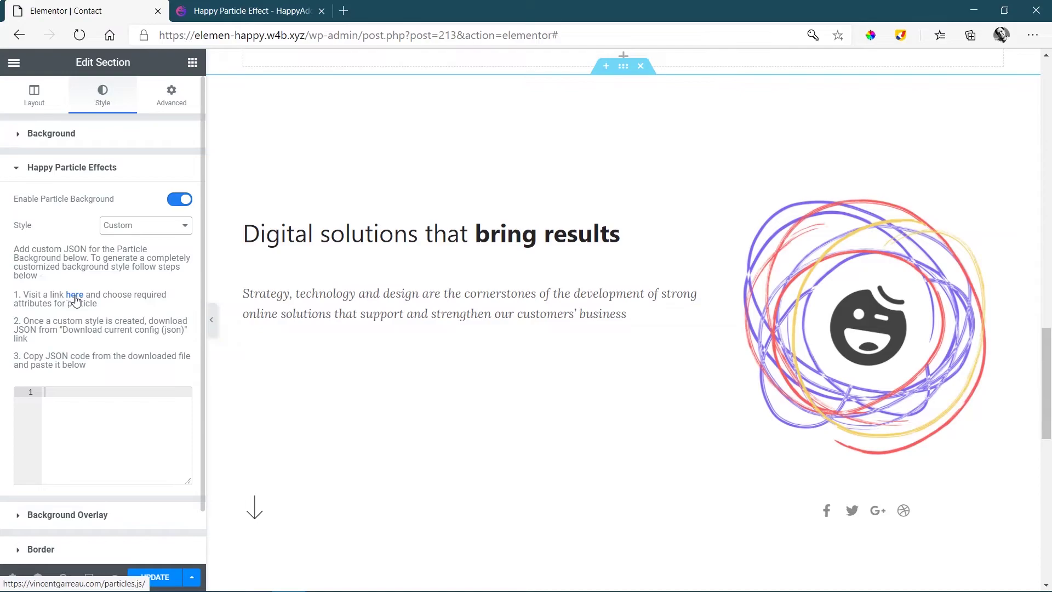
Follow the 'here' link in step 1 to open particles.js in a new tab
{"action": "left_click", "coordinate": [75, 296]}
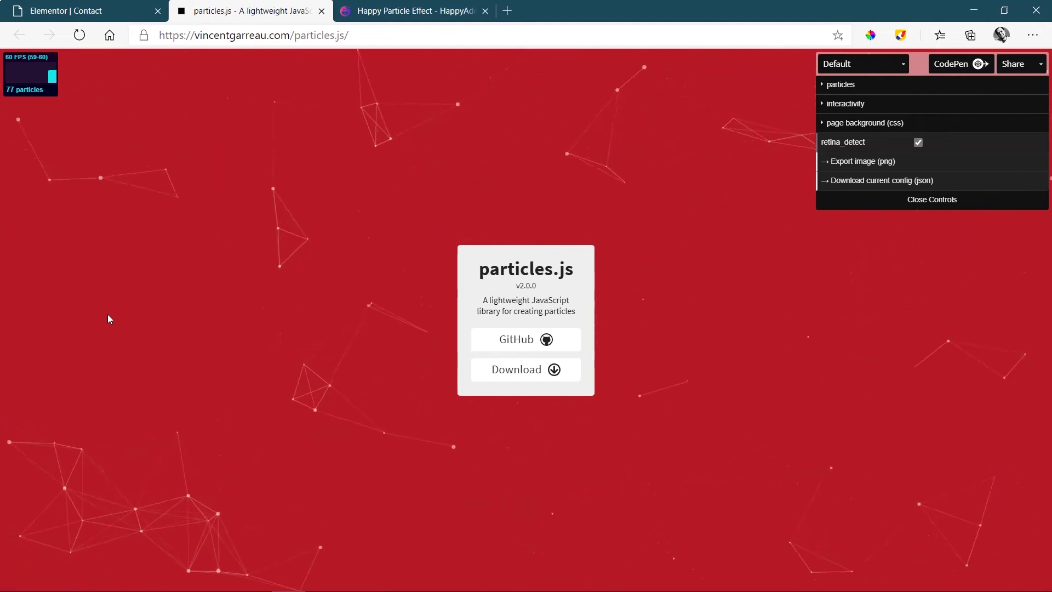
Choose the Bubble preset on particles.js and expand the 'particles' settings folder
{"action": "left_click", "coordinate": [901, 66]}
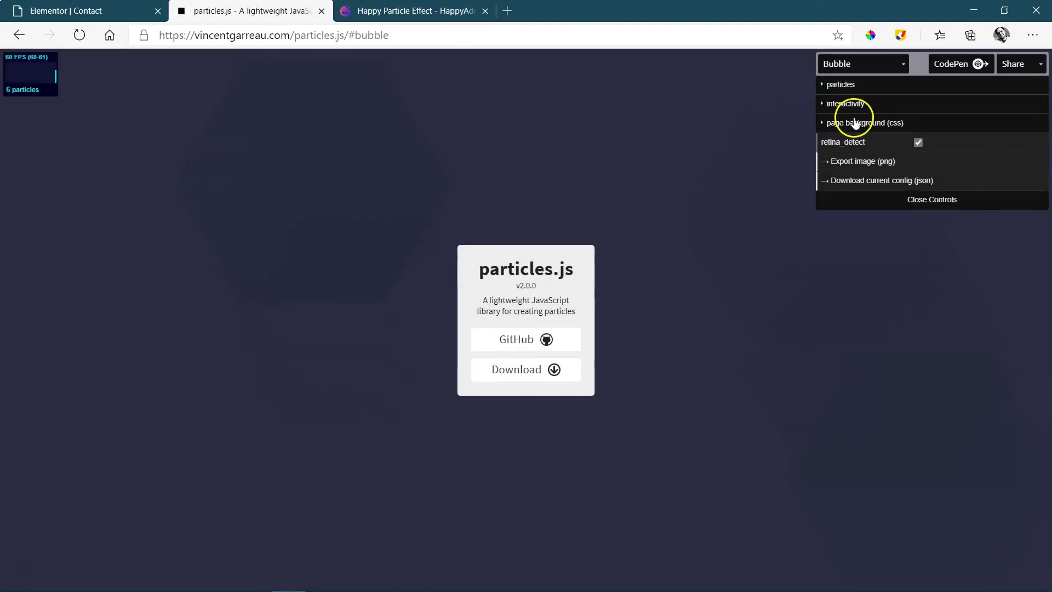
{"action": "left_click", "coordinate": [892, 64]}
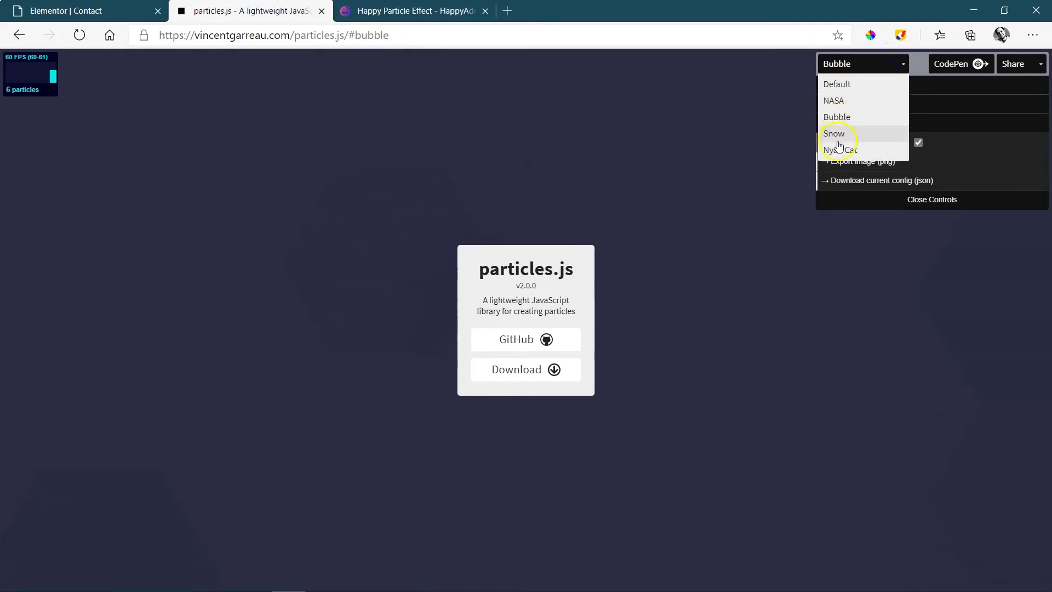
{"action": "left_click", "coordinate": [903, 65]}
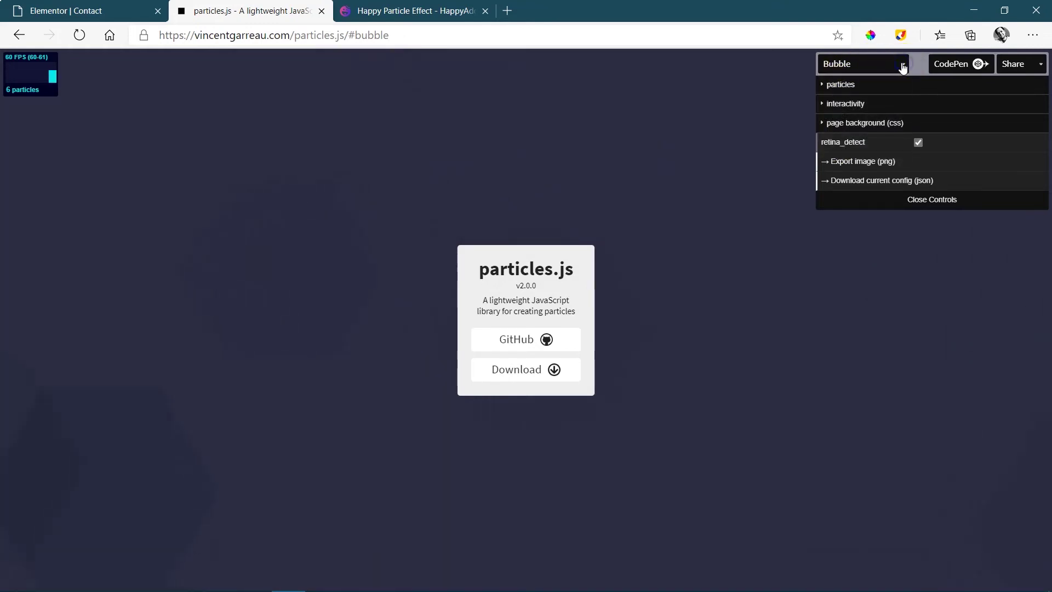
{"action": "left_click", "coordinate": [823, 86]}
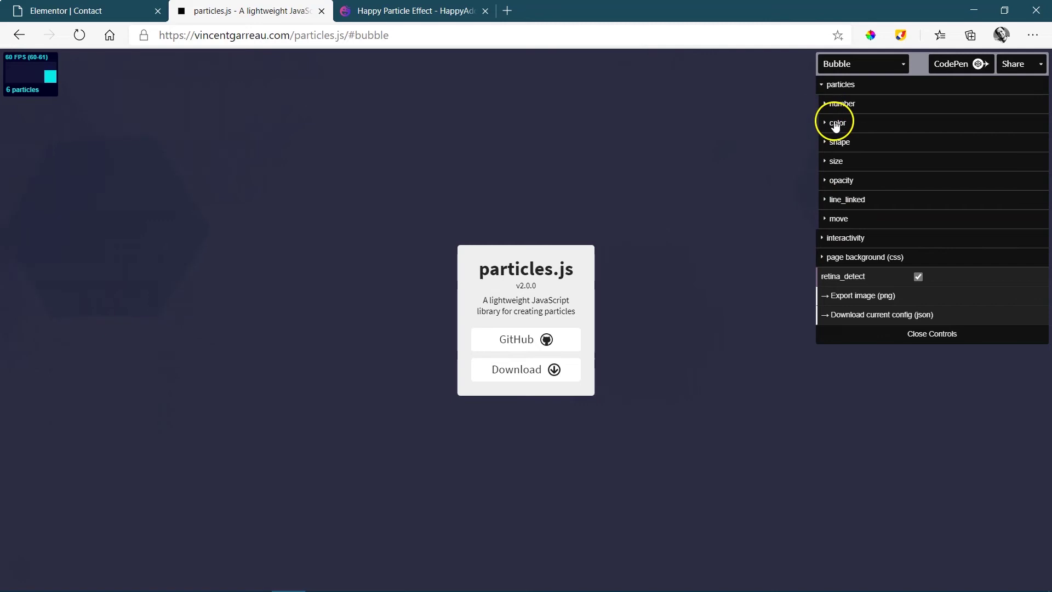
Set particle size to 182 with random sizing, then download the config as JSON
{"action": "left_click", "coordinate": [831, 162]}
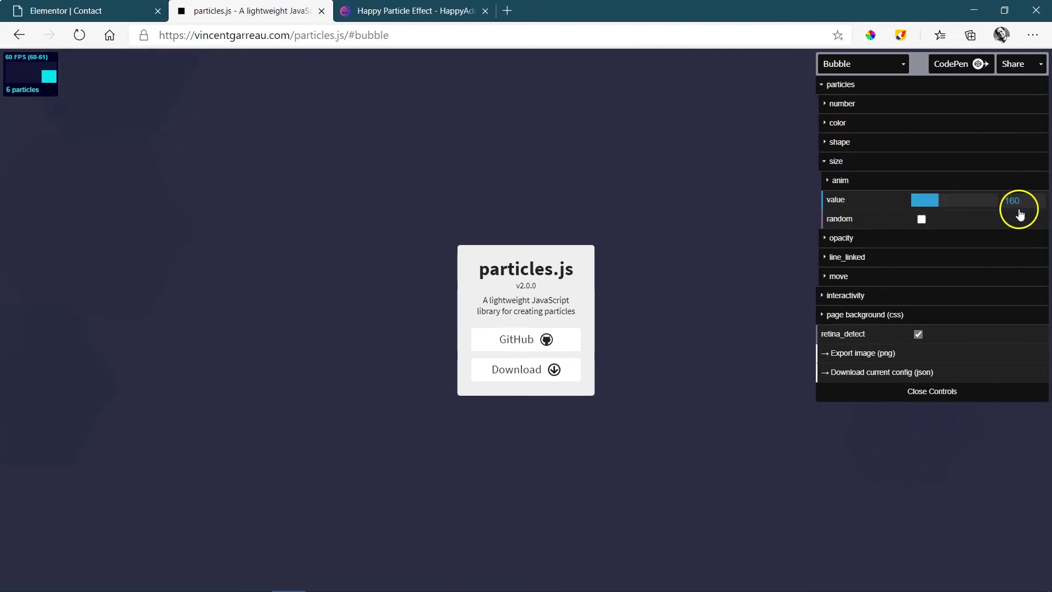
{"action": "left_click_drag", "start_coordinate": [932, 199], "coordinate": [924, 201]}
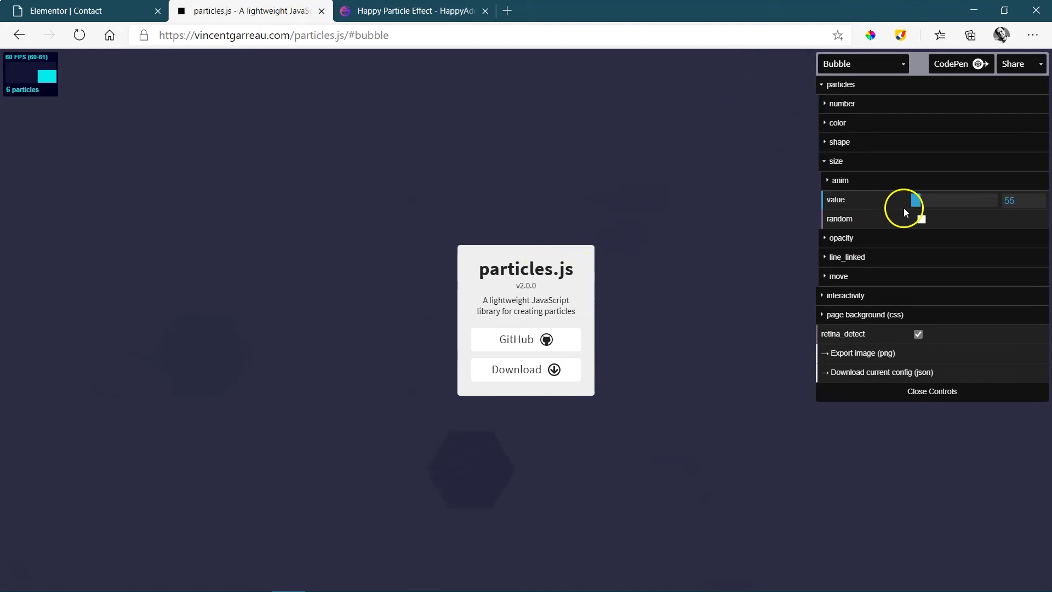
{"action": "left_click_drag", "start_coordinate": [923, 201], "coordinate": [943, 202]}
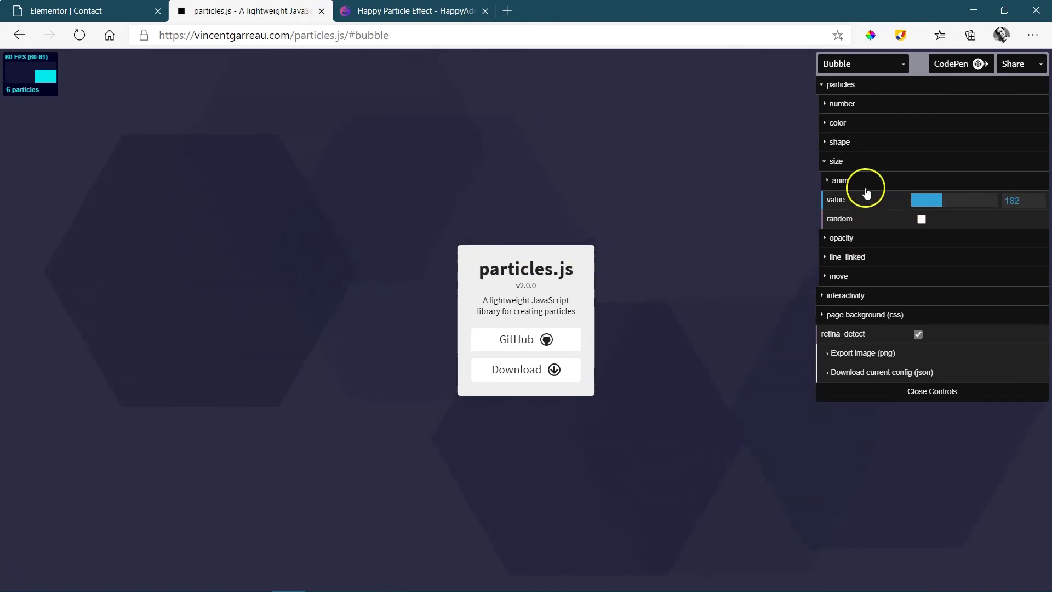
{"action": "left_click", "coordinate": [921, 219]}
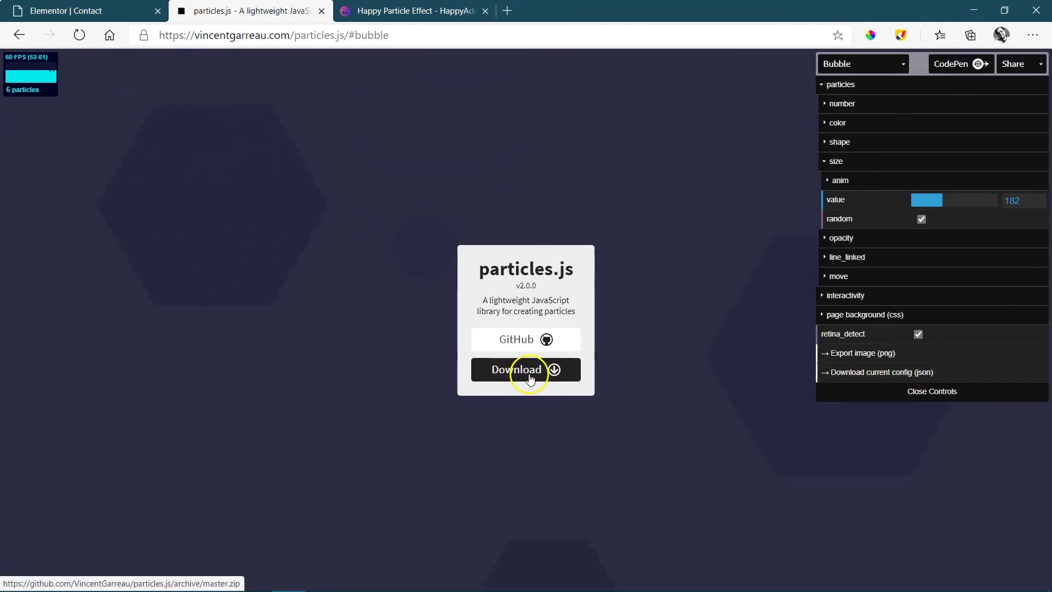
{"action": "left_click", "coordinate": [857, 373]}
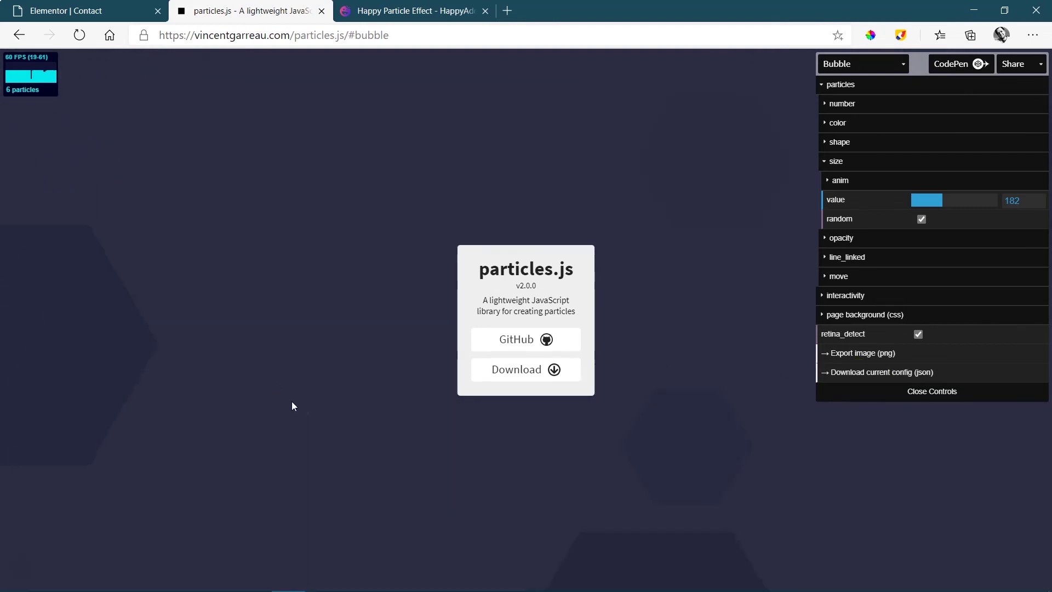
Open particlesjs-config.json in Notepad and select all of its JSON
{"action": "left_click", "coordinate": [133, 585]}
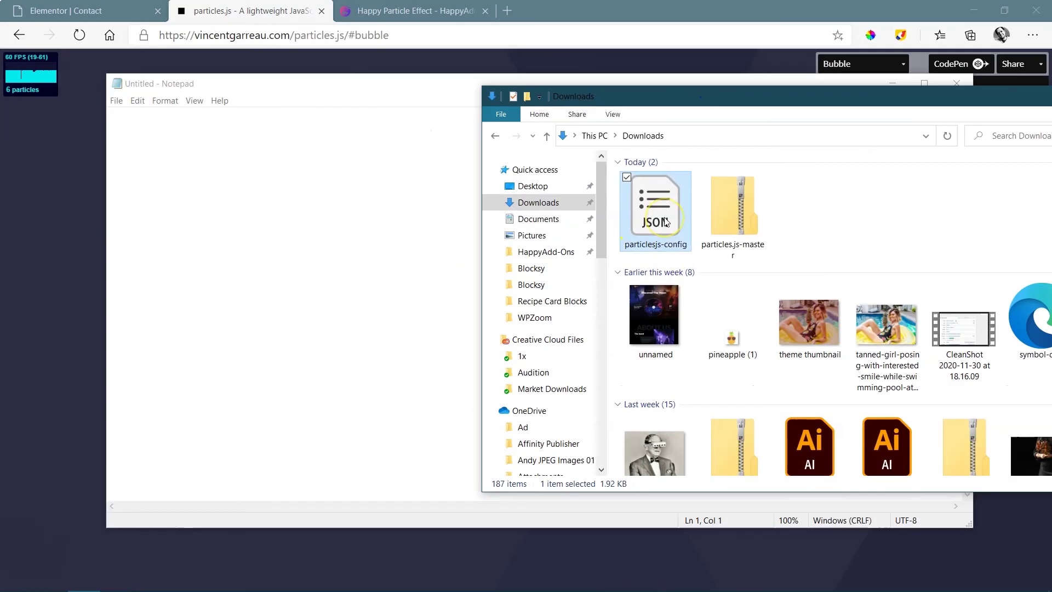
{"action": "left_click_drag", "start_coordinate": [664, 219], "coordinate": [286, 215]}
{"action": "left_click", "coordinate": [286, 214]}
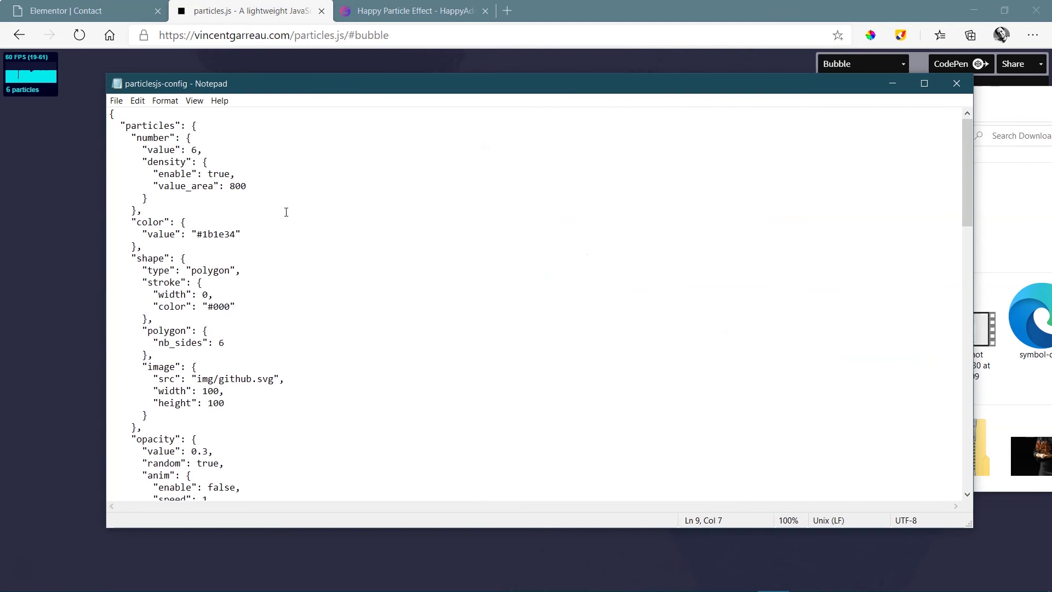
{"action": "key", "text": "ctrl+a"}
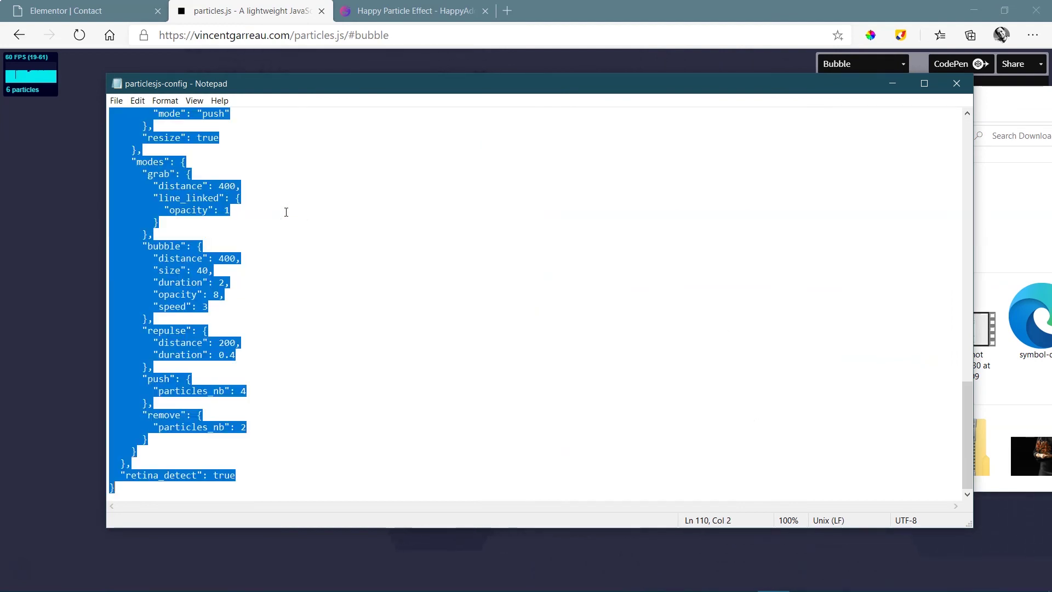
Paste the copied particles JSON into Elementor's custom JSON box, showing grey hexagon particles
{"action": "left_click", "coordinate": [82, 10]}
{"action": "left_click", "coordinate": [65, 397]}
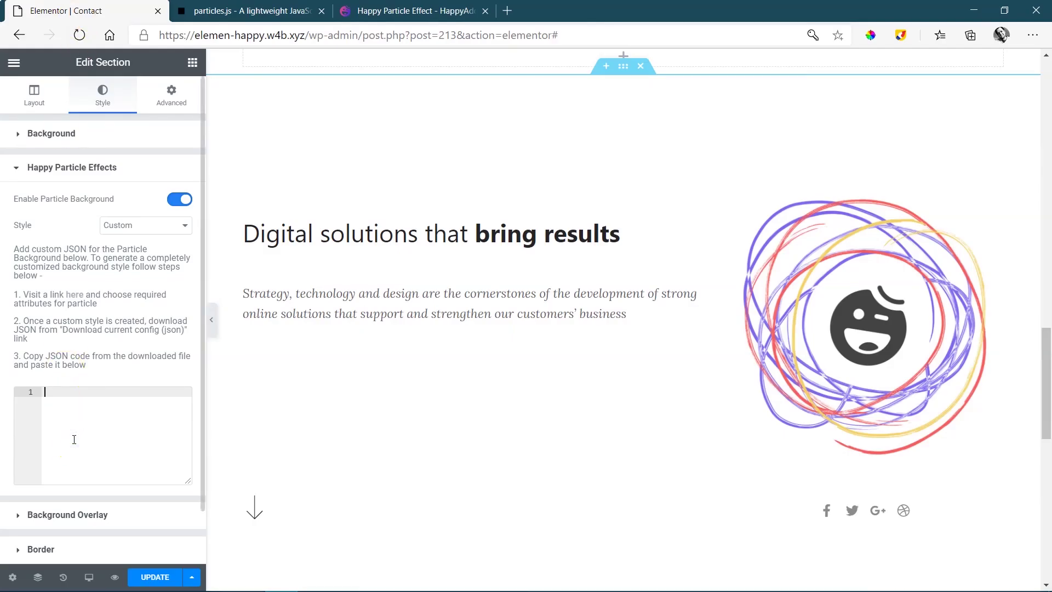
{"action": "key", "text": "ctrl+v"}
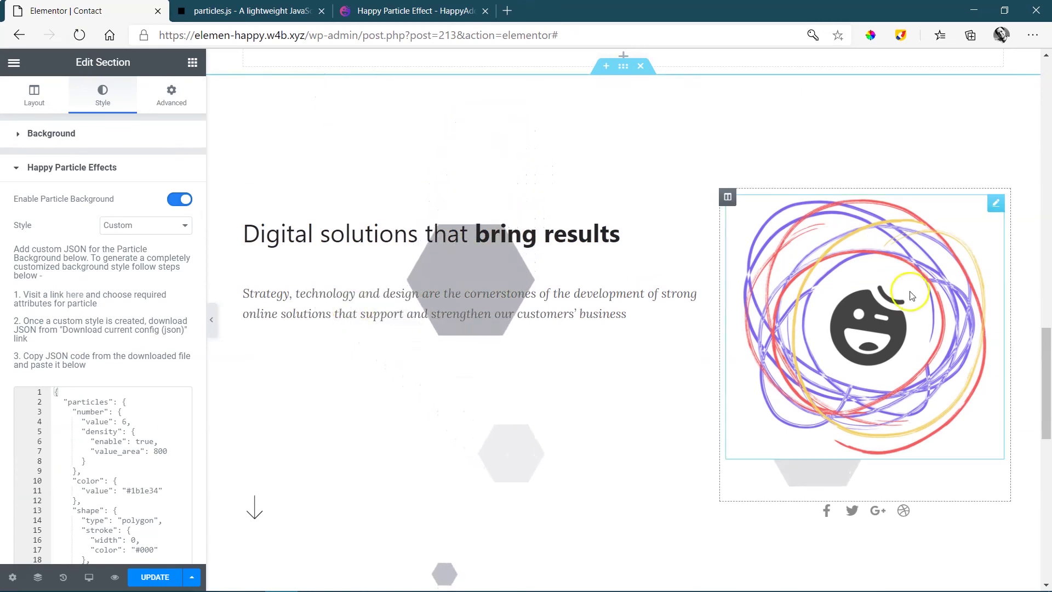
{"action": "left_click_drag", "start_coordinate": [1048, 365], "coordinate": [1048, 369]}
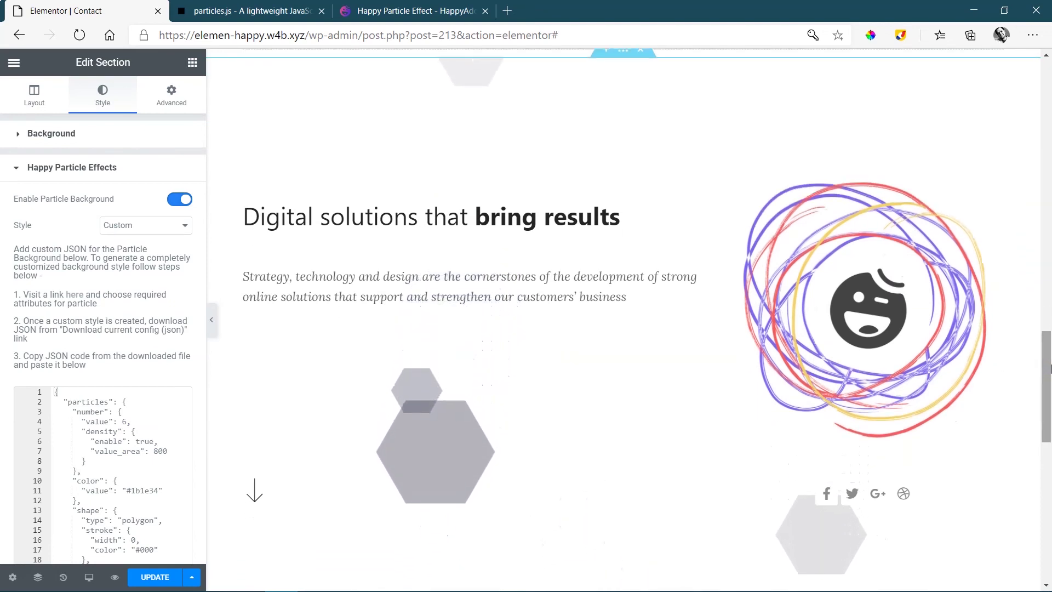
{"action": "left_click", "coordinate": [799, 465]}
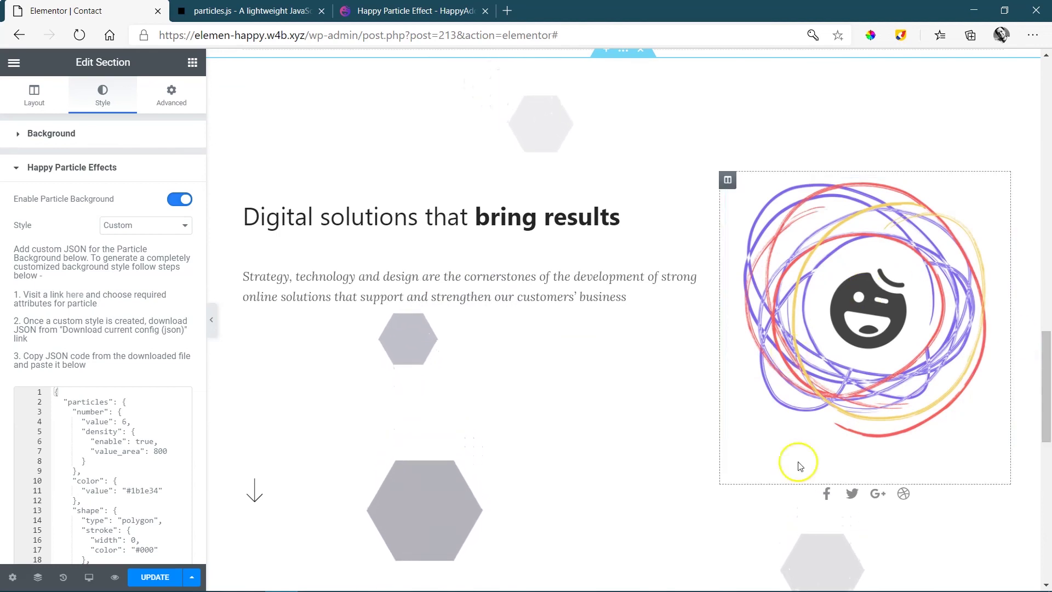